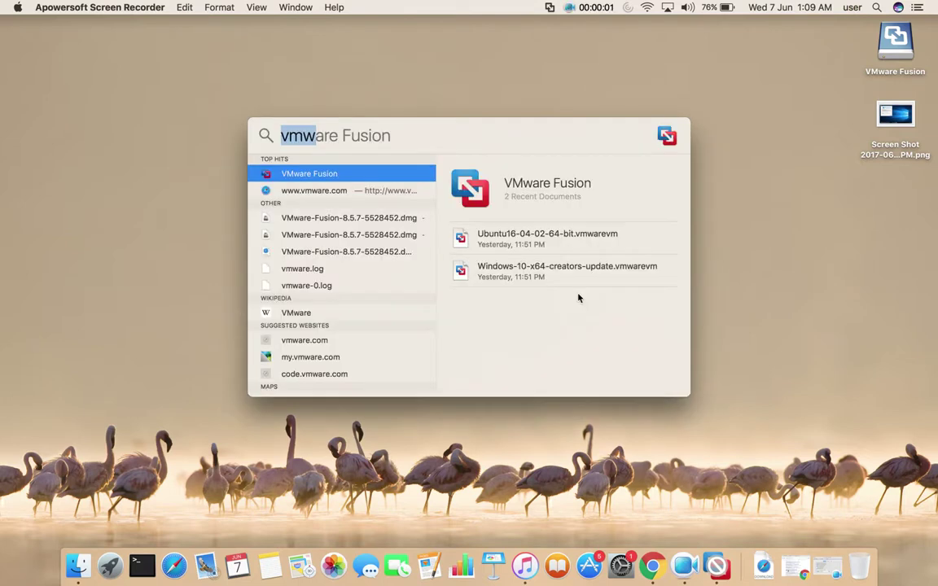
- Launch VMware Fusion to view its virtual machine library, and open the Virtual Machines folder inside Documents in Finder
key(Return)
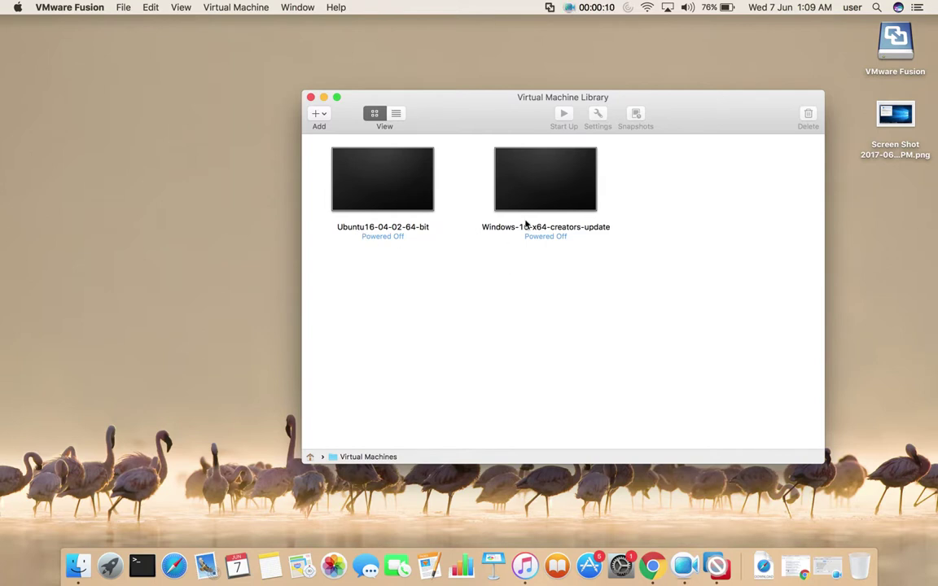
click(72, 569)
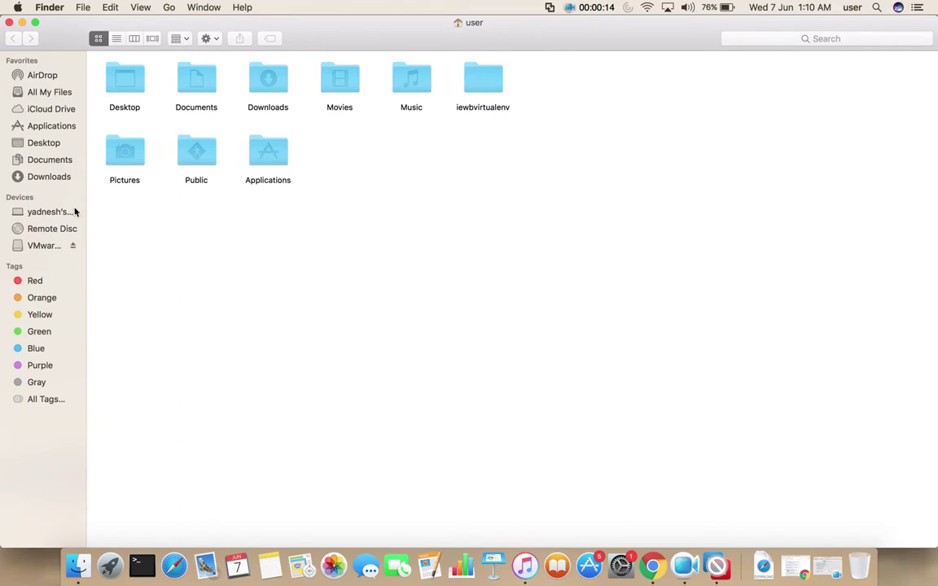
click(46, 163)
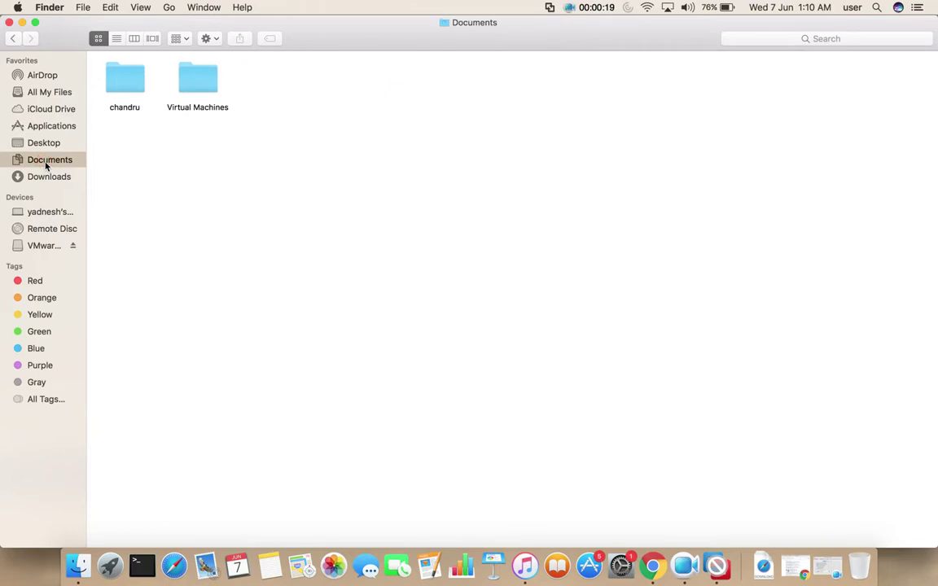
double_click(202, 86)
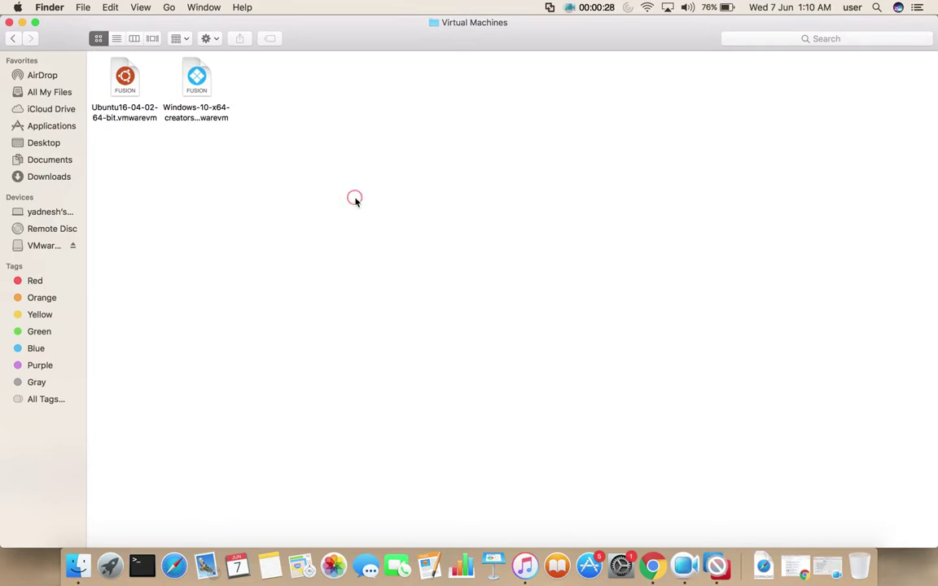
- Switch back to VMware Fusion and quit the application
click(713, 563)
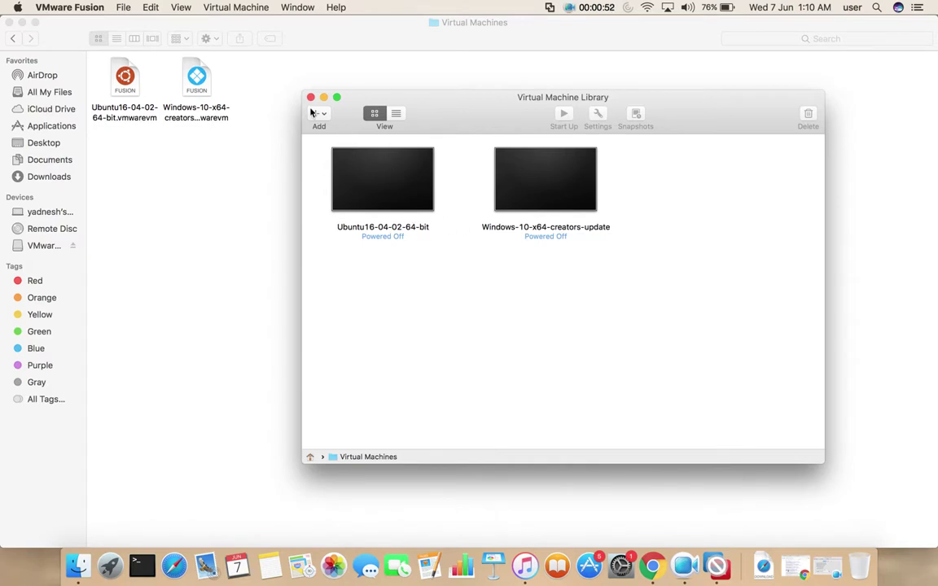
right_click(714, 565)
click(735, 526)
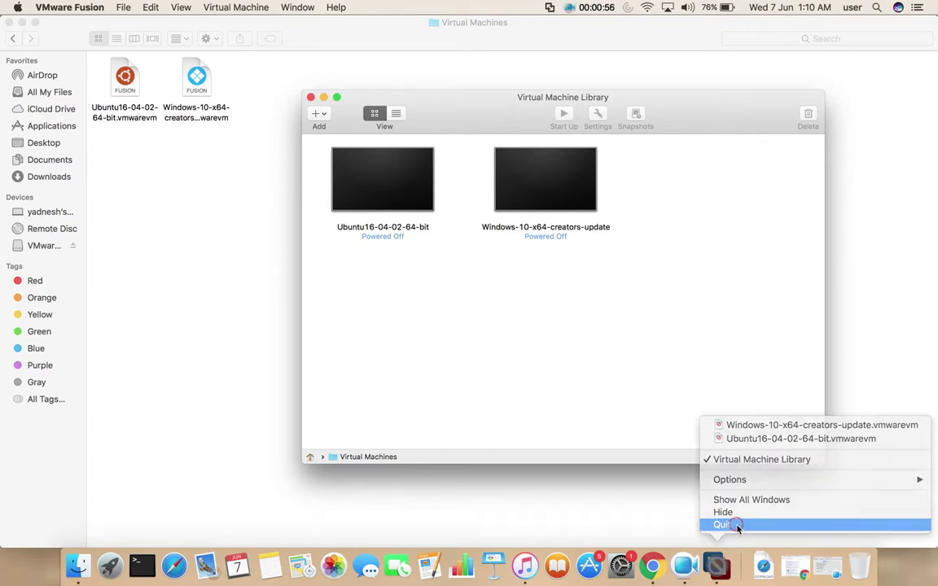
- Move VMware Fusion.app from the Applications folder to the Trash, authorizing the change with the account password
click(56, 126)
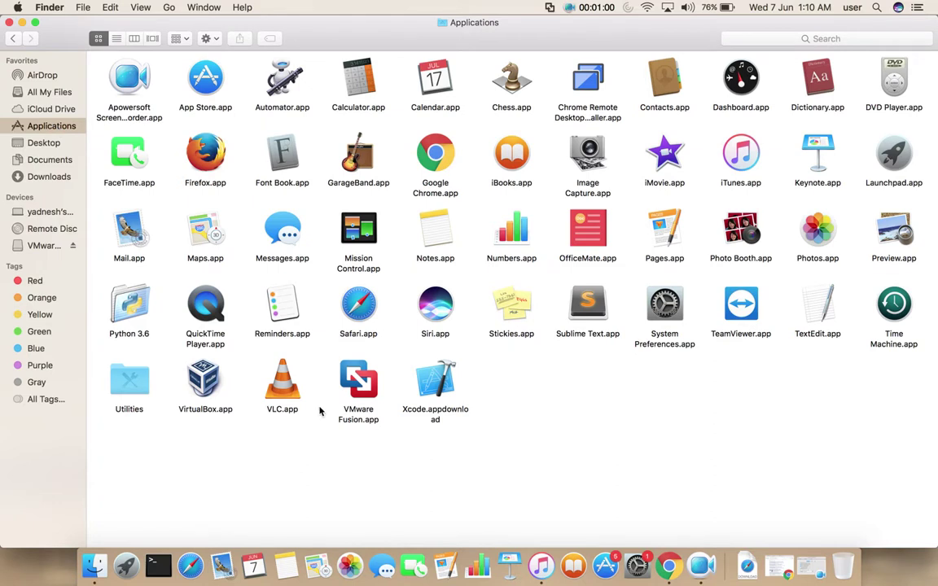
right_click(362, 389)
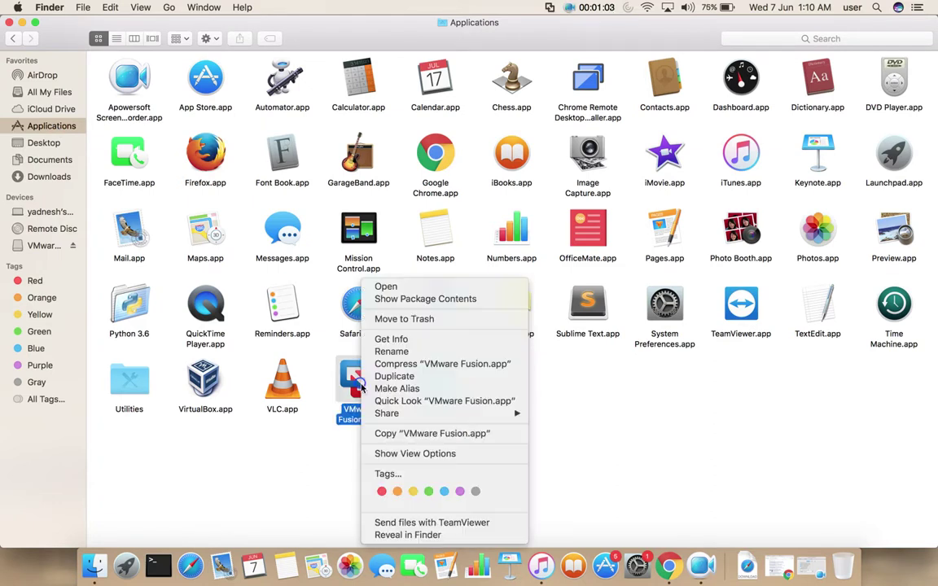
click(410, 320)
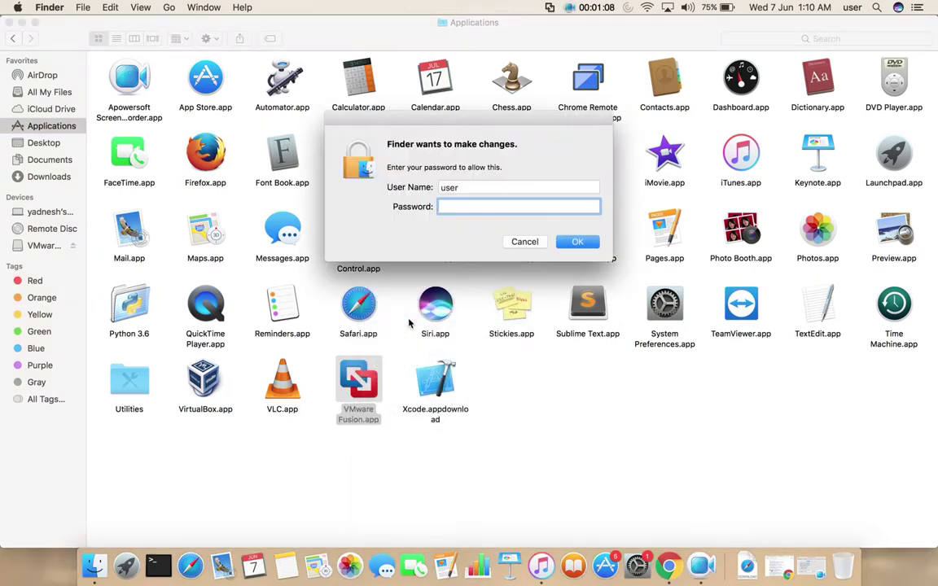
text(*********)
key(Return)
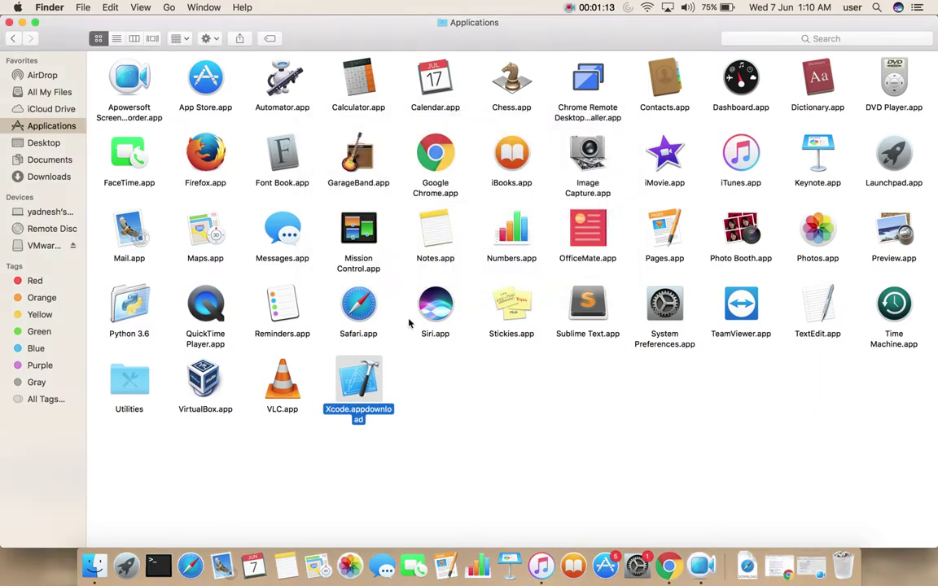
click(640, 407)
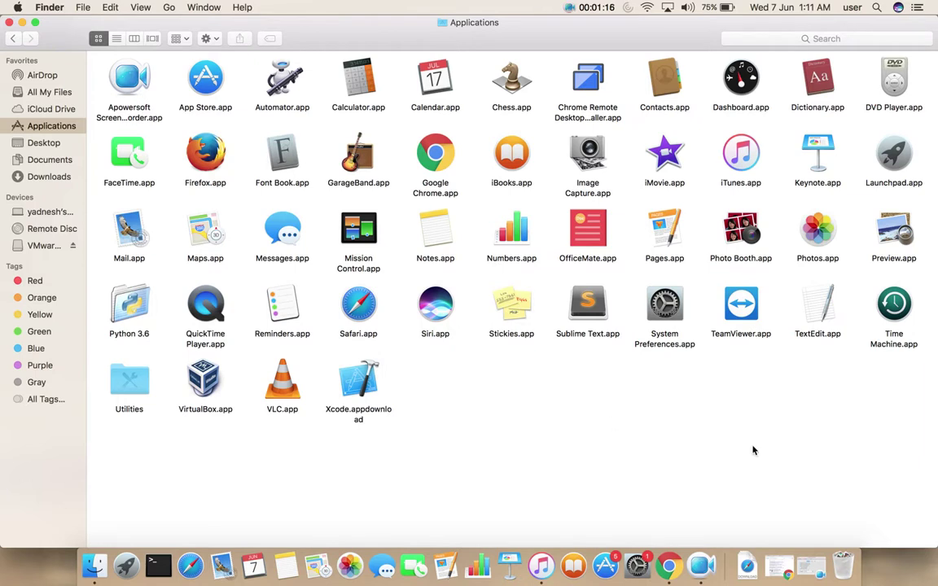
- Open the Trash and empty it to permanently erase VMware Fusion.app
click(844, 574)
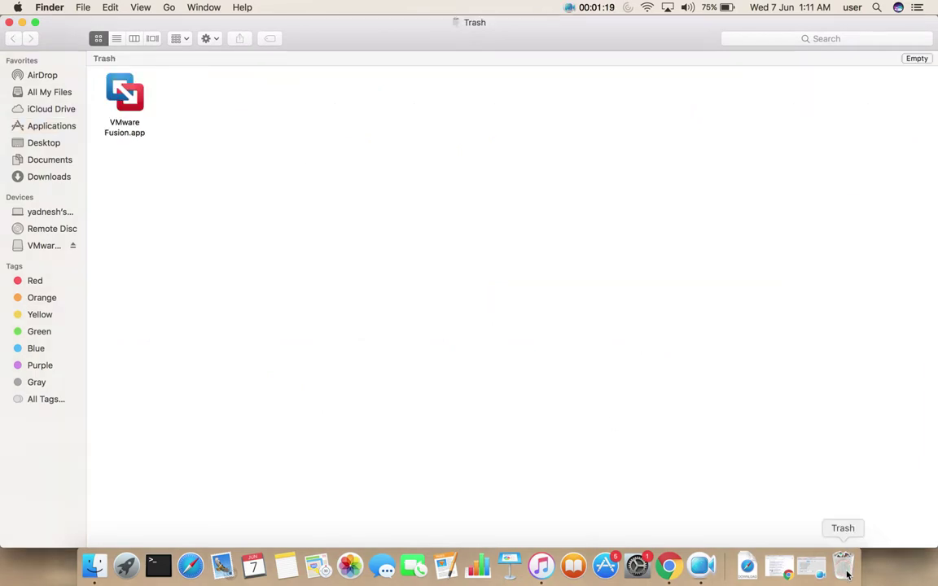
right_click(374, 196)
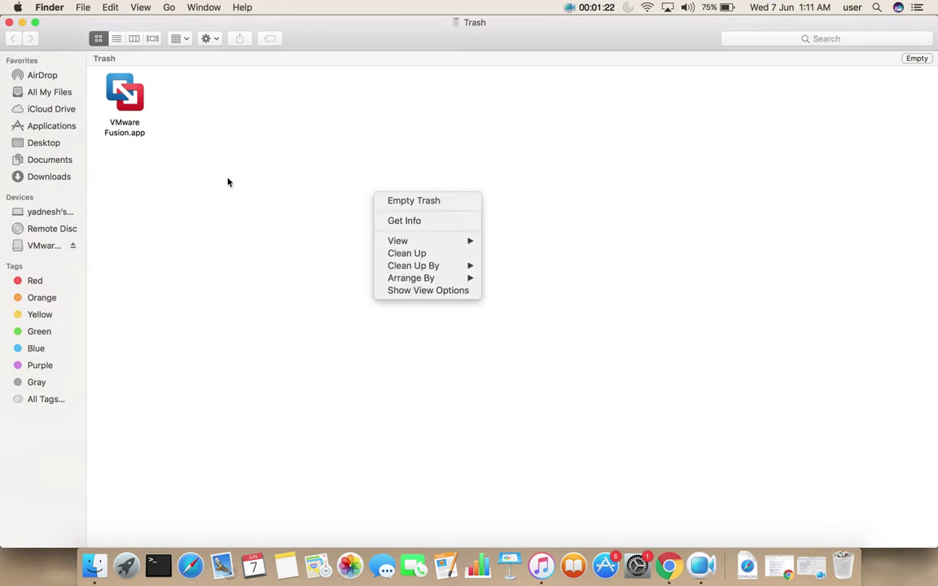
click(404, 201)
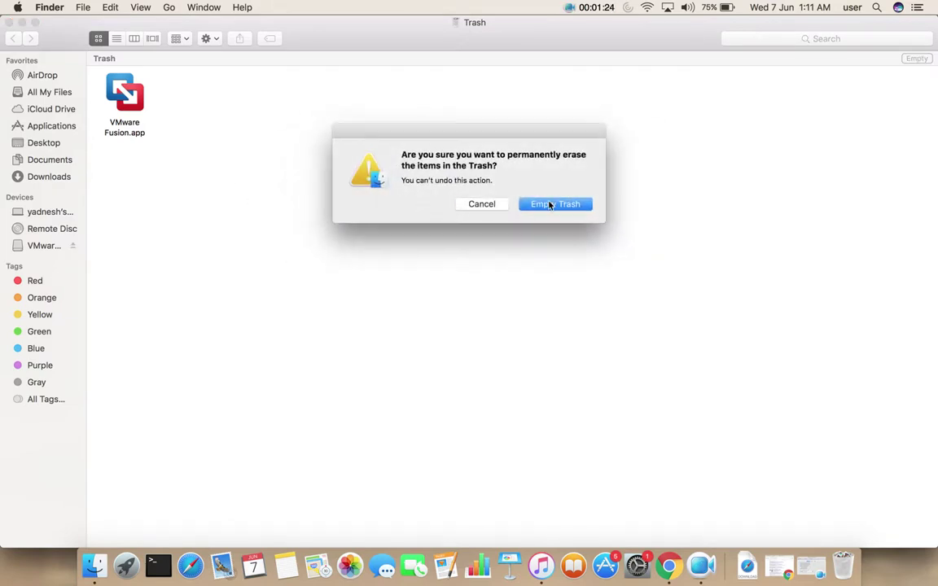
click(562, 206)
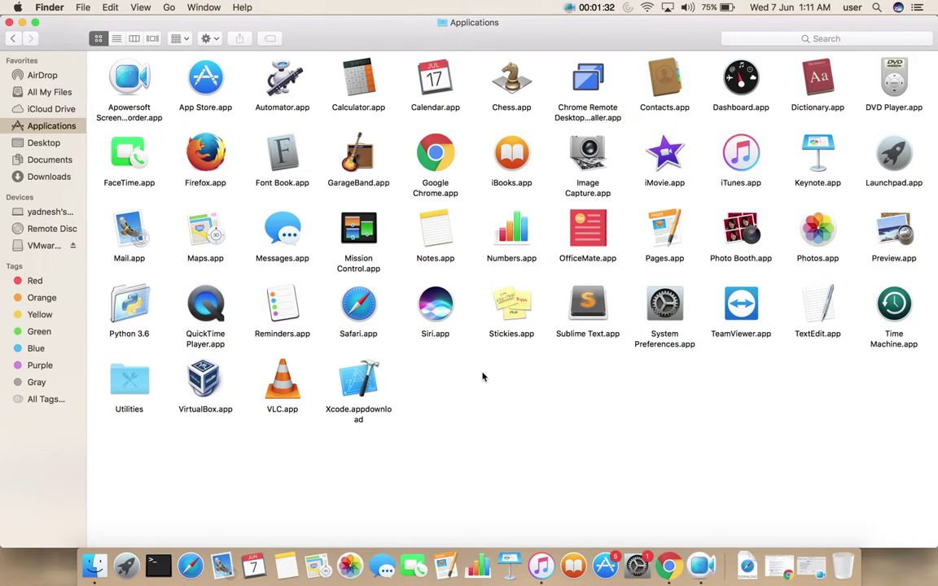
- Inspect the Virtual Machines folder in Documents for the virtual machine files following the app's removal
click(48, 161)
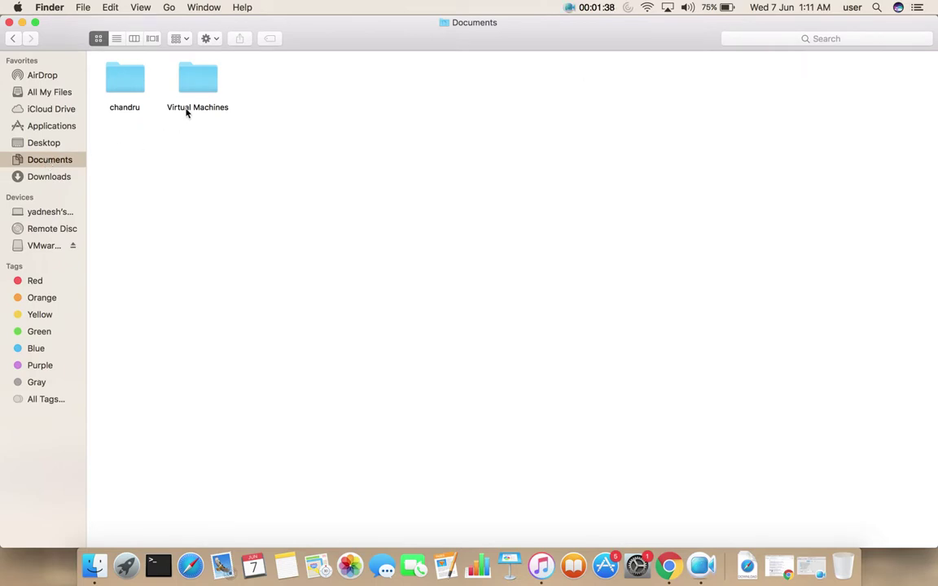
double_click(195, 83)
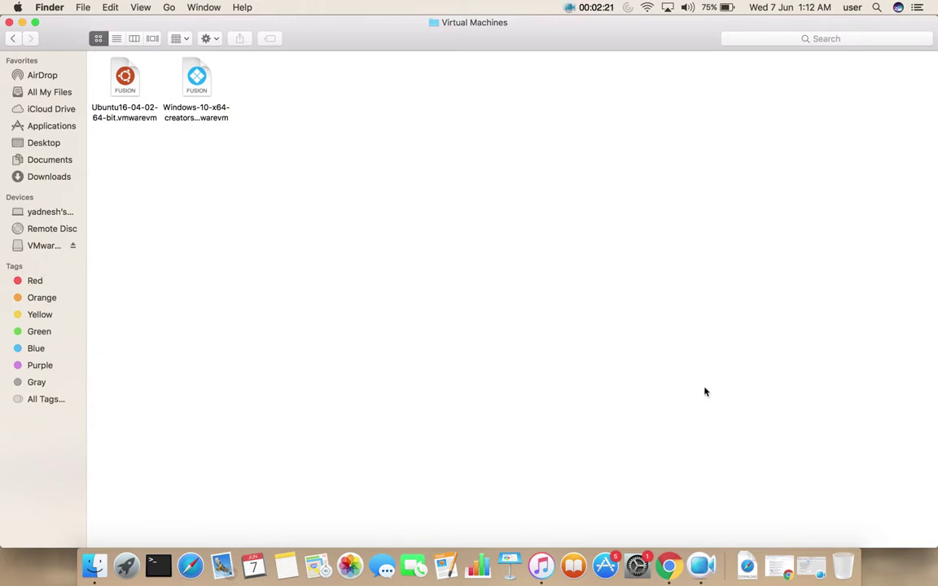
- Open the Downloads folder in Finder and open the disk image VMware-Fusion-8.5.7-5528452.dmg
click(747, 569)
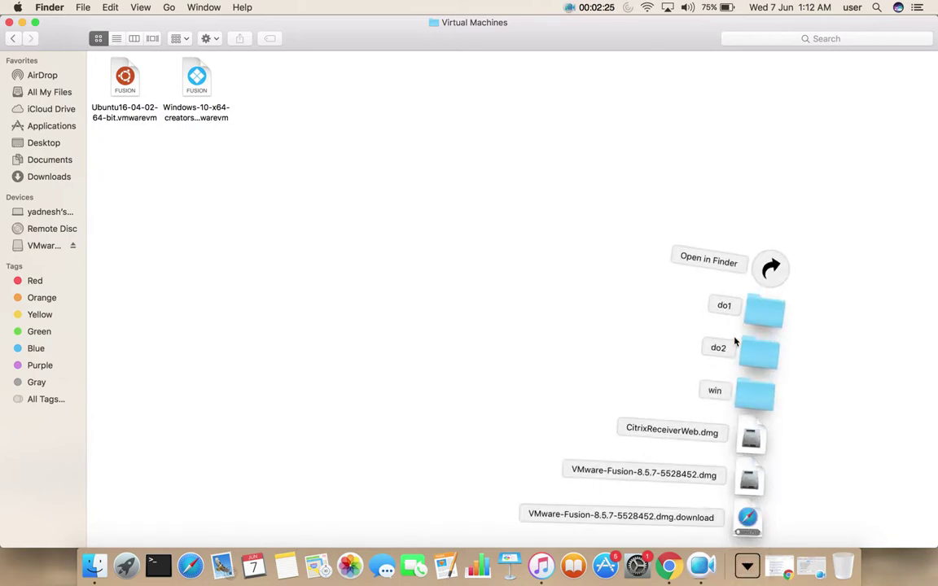
click(770, 270)
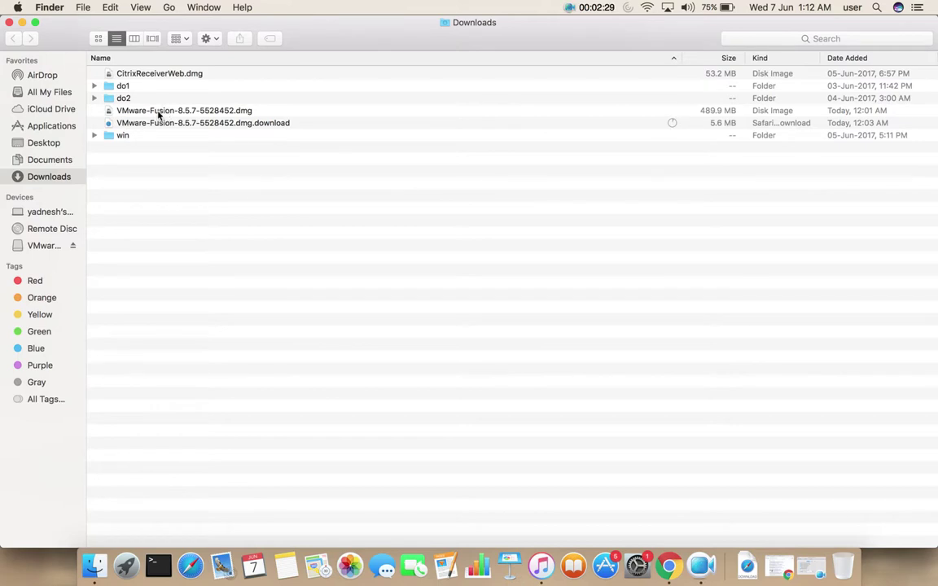
click(224, 113)
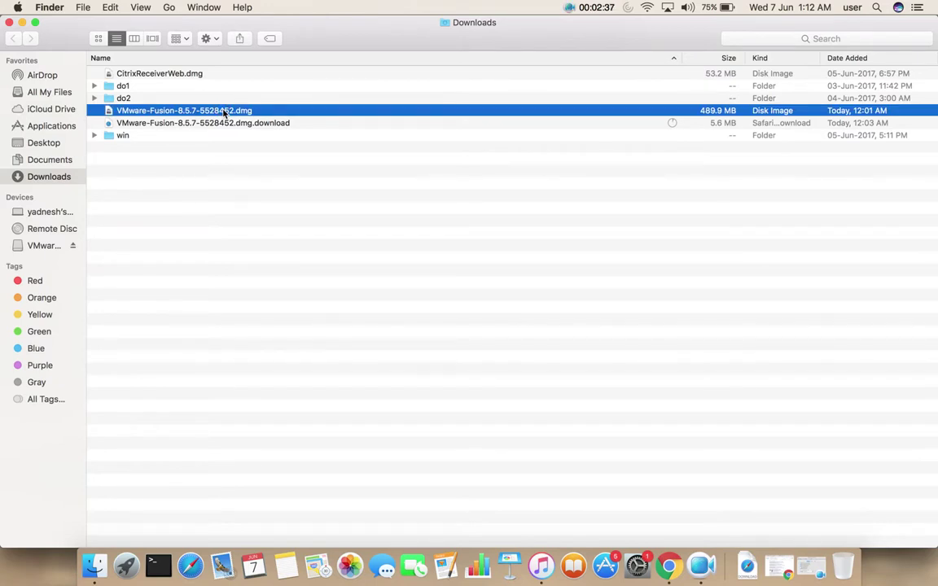
double_click(224, 113)
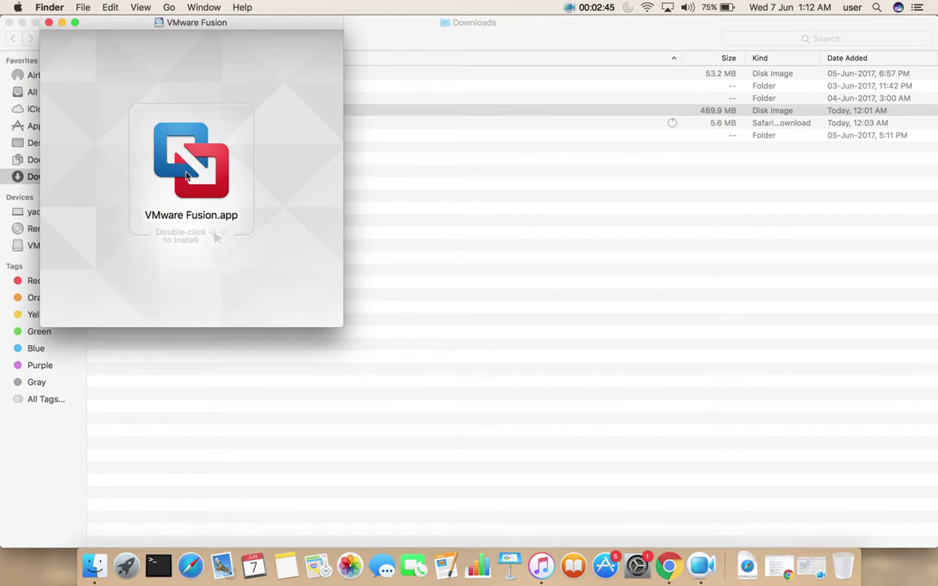
- Install VMware Fusion.app from the disk image, allowing it to open and entering the administrator password, and close the disk image window
double_click(189, 179)
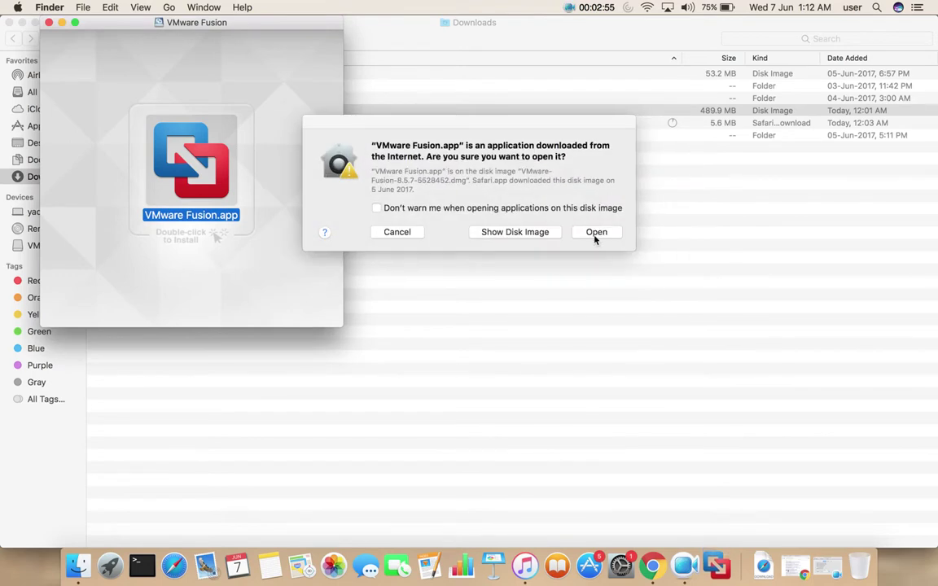
click(597, 233)
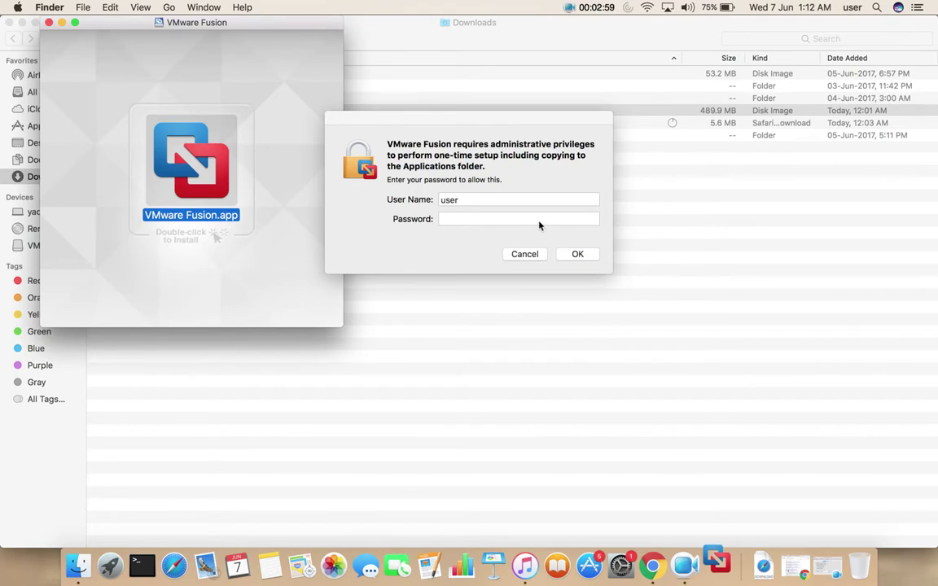
click(539, 220)
text(•••••••)
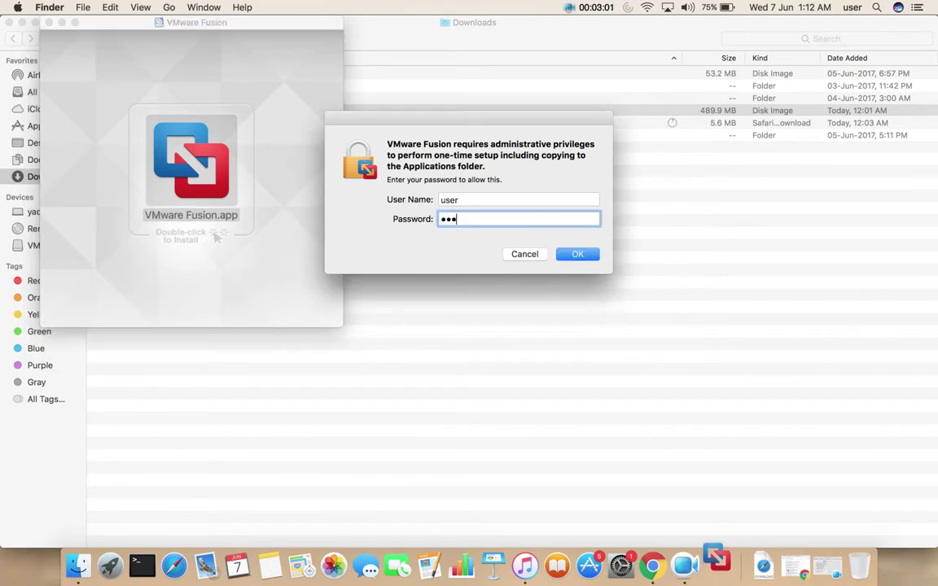
text(••)
key(Return)
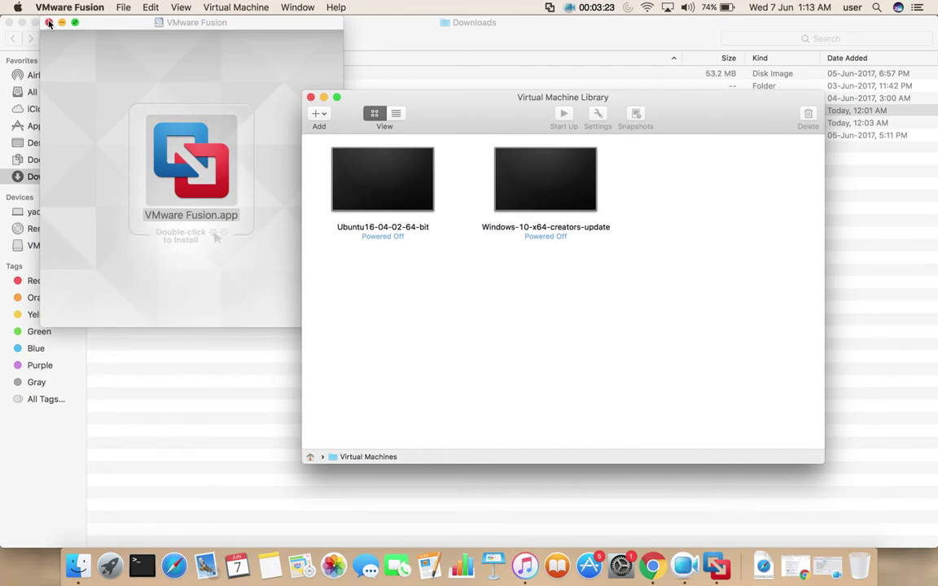
click(48, 23)
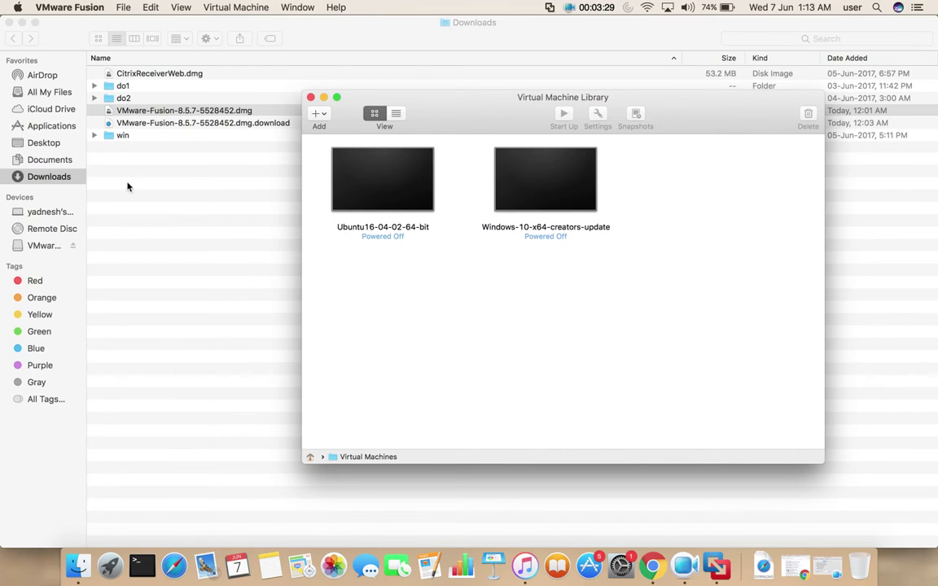
- Recheck the virtual machine files in the Virtual Machines folder of Documents with VMware Fusion reinstalled
click(52, 161)
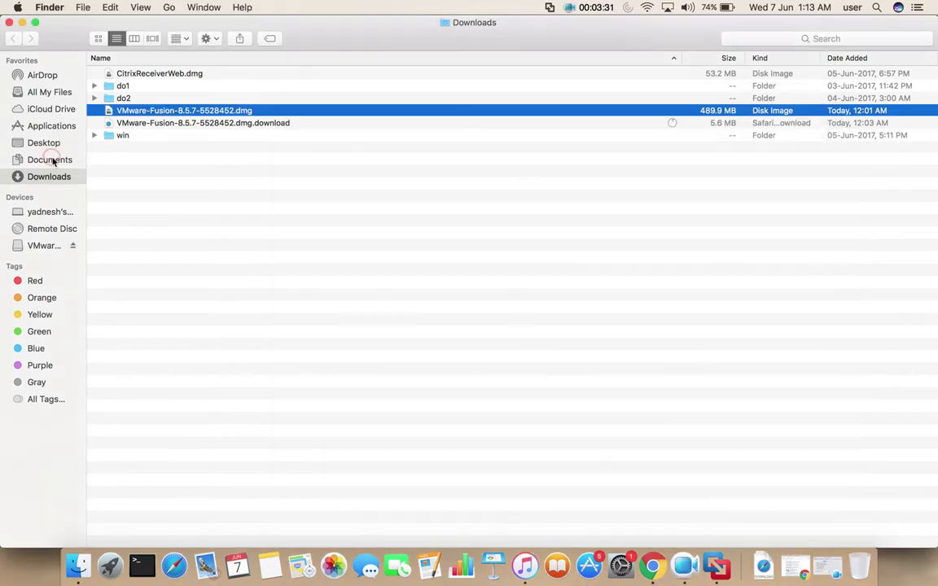
click(52, 161)
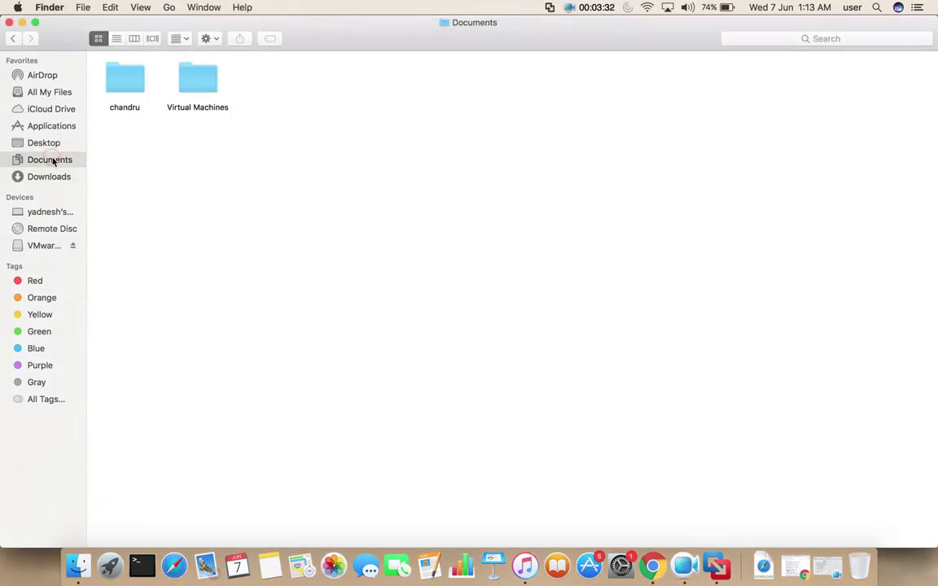
double_click(205, 91)
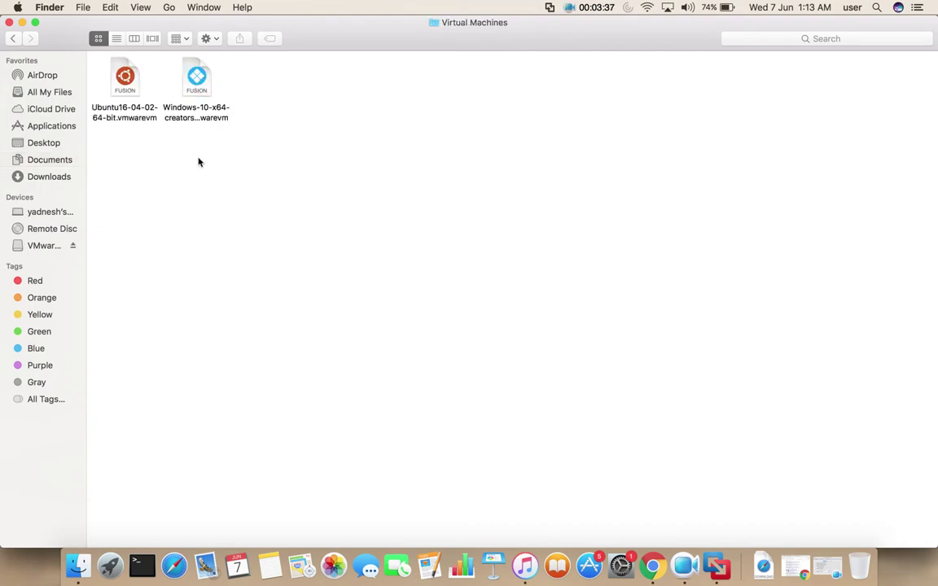